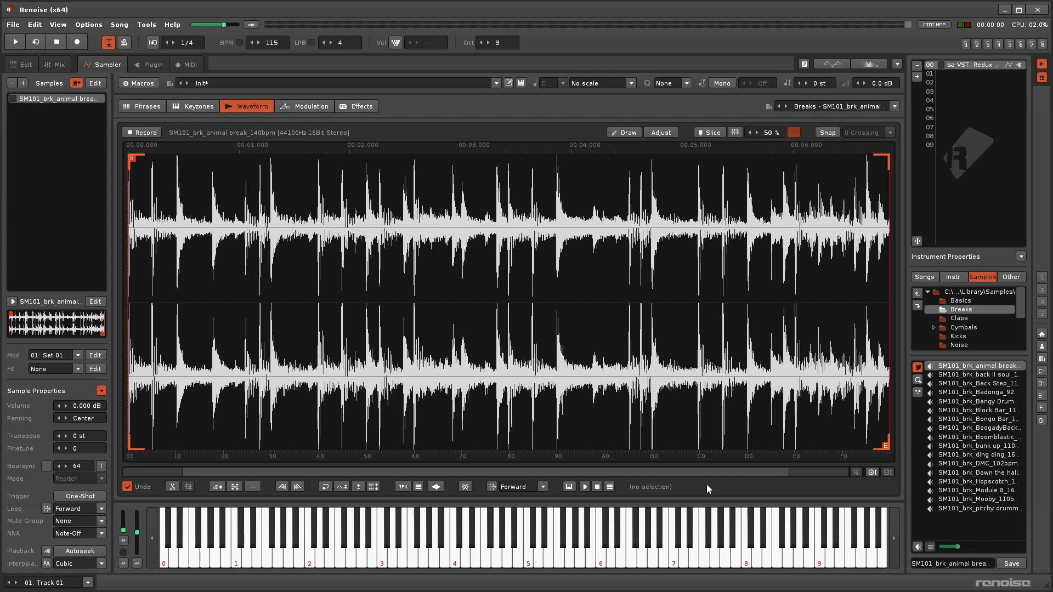
Create an FX chain for the breakbeat sample and set the Redux chain's output to Out 09
click(356, 107)
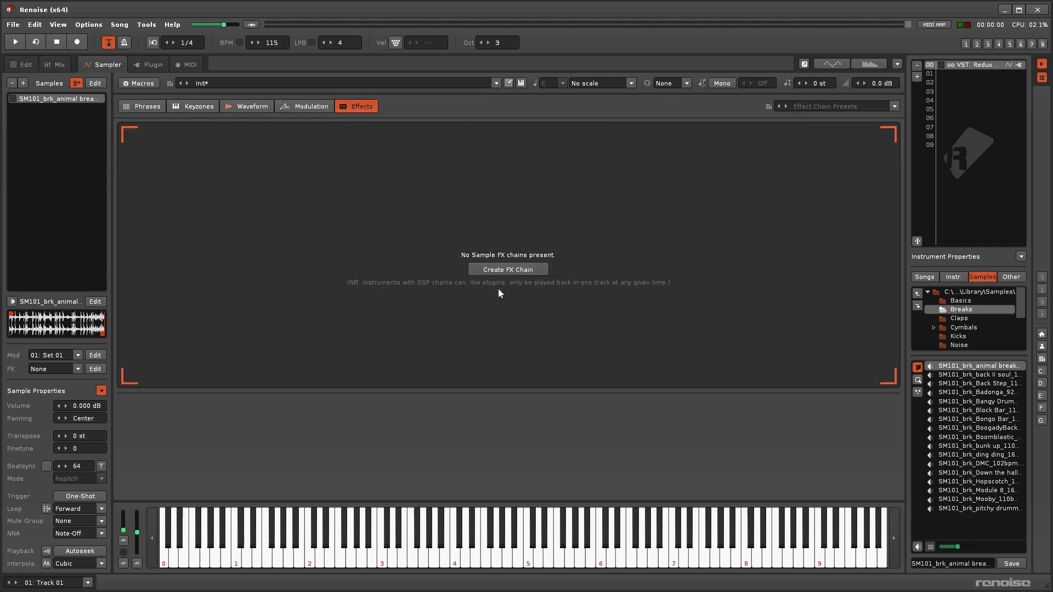
click(507, 270)
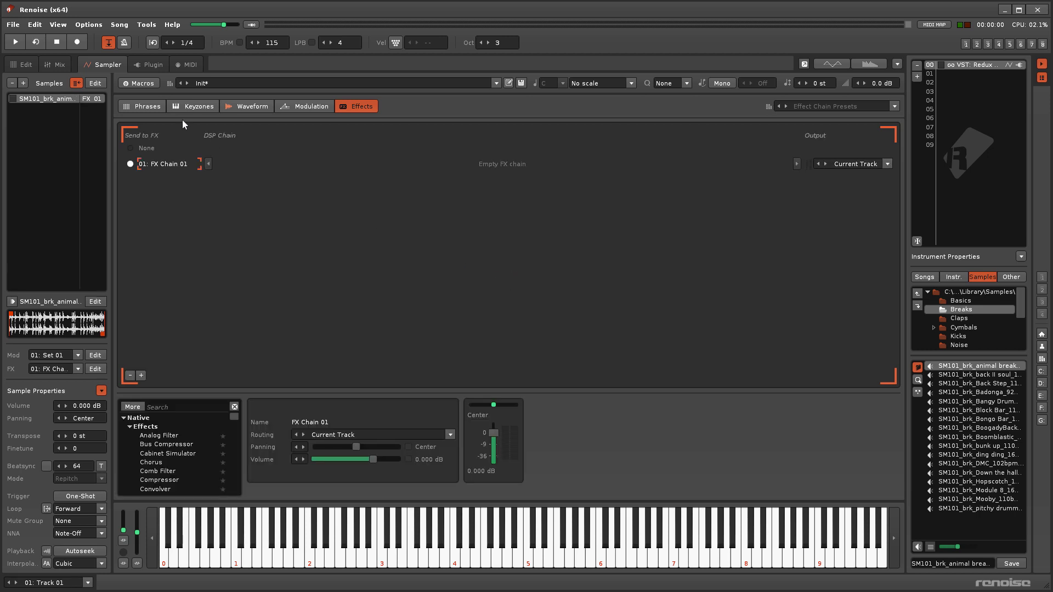
click(152, 64)
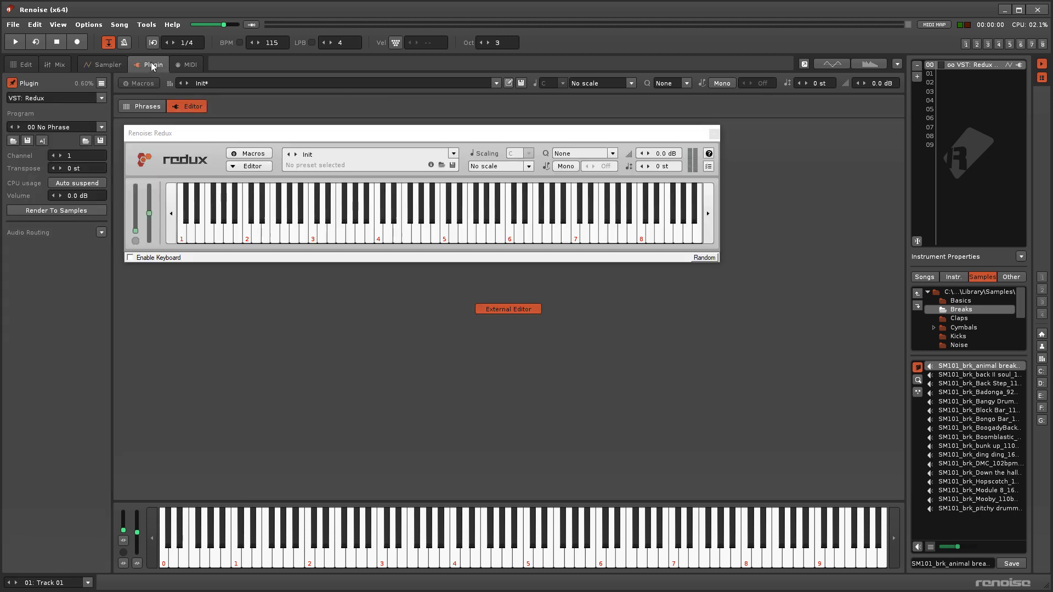
click(251, 167)
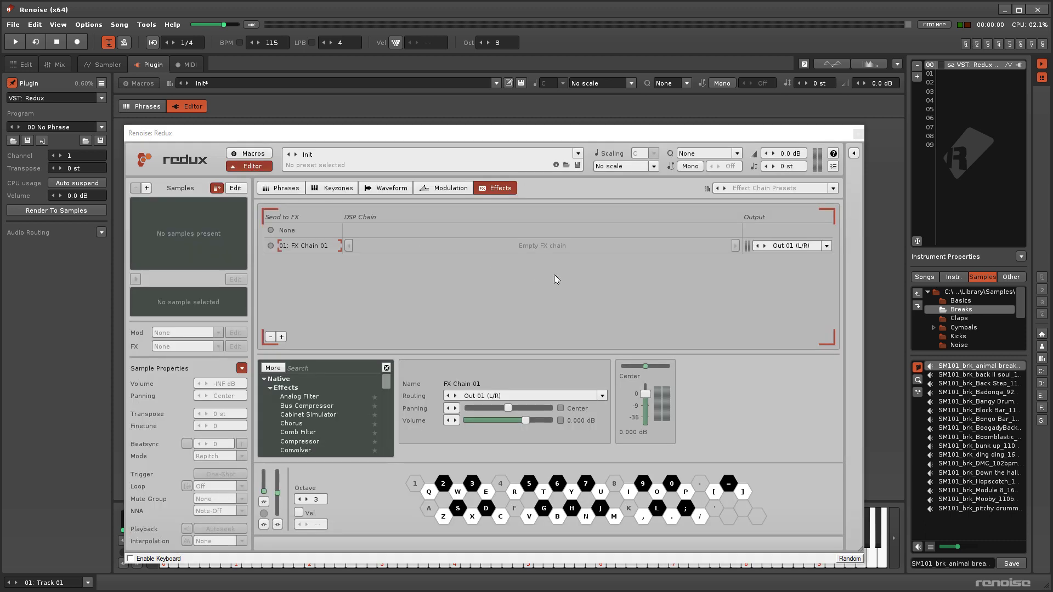
click(826, 251)
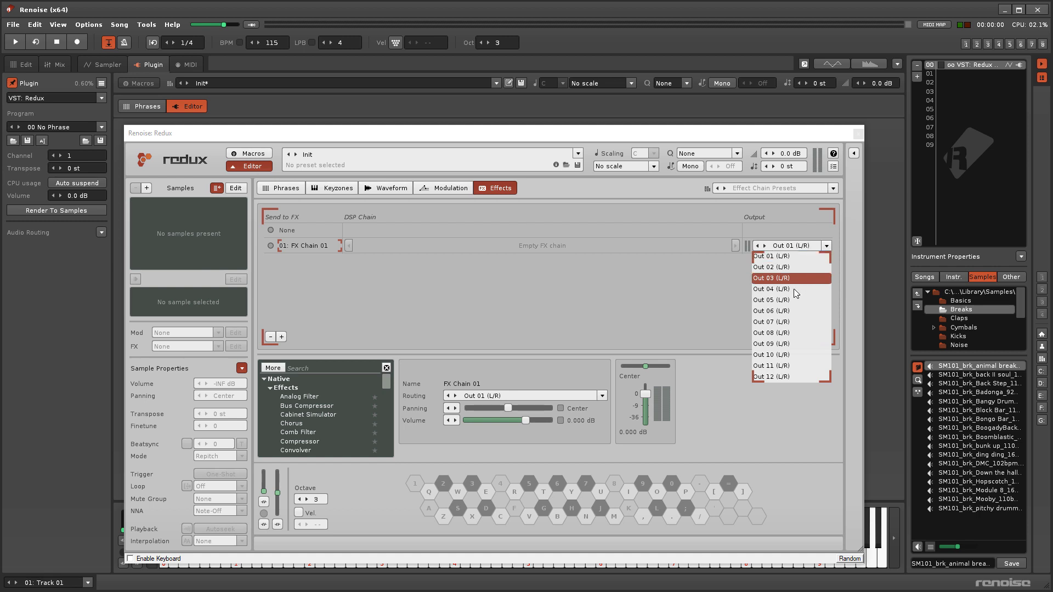
click(789, 349)
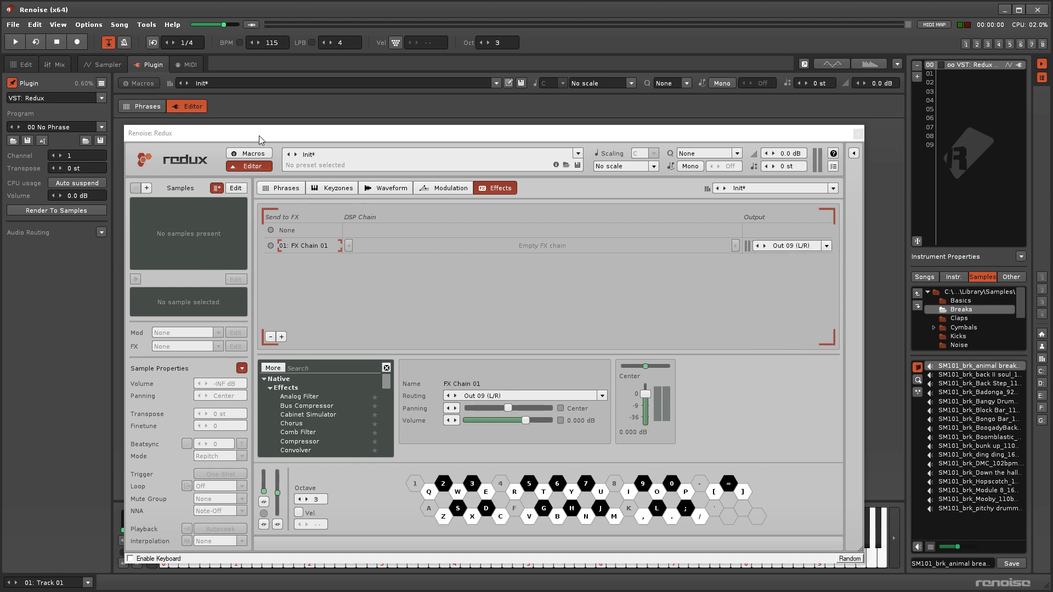
Route the breakbeat's FX Chain 01 to Track 04
click(103, 65)
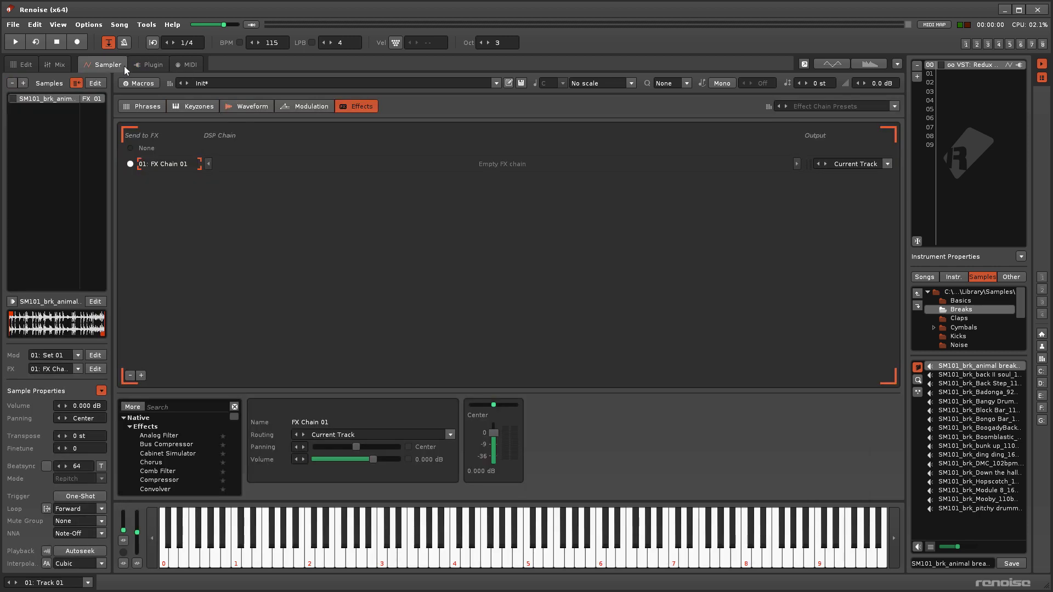
click(887, 164)
click(855, 221)
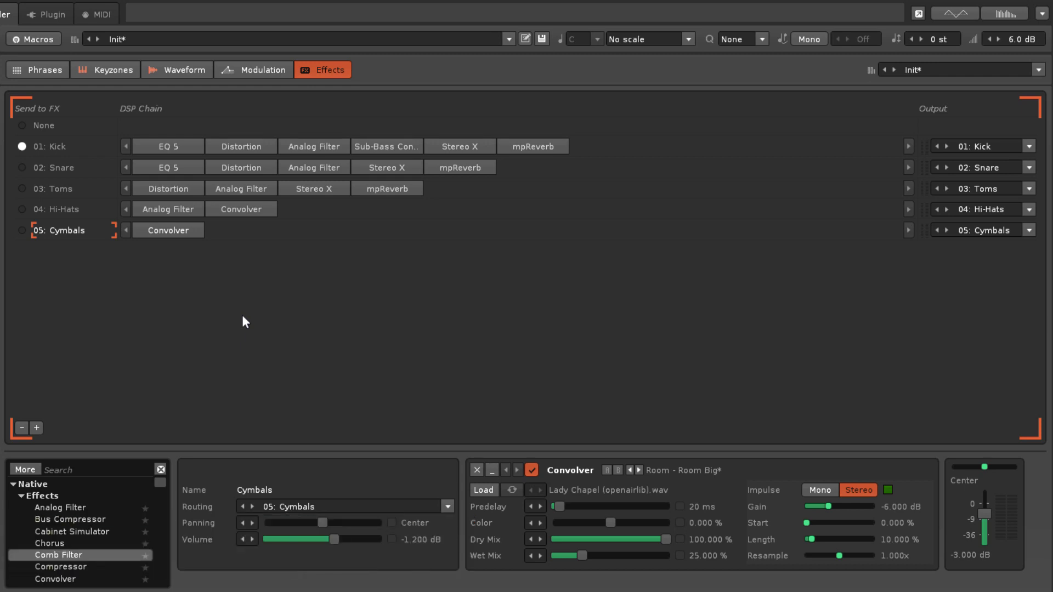
Add FX chains 06 and 07, remove the extra chain 08, and put a Comb Filter on chain 07
click(39, 423)
click(40, 423)
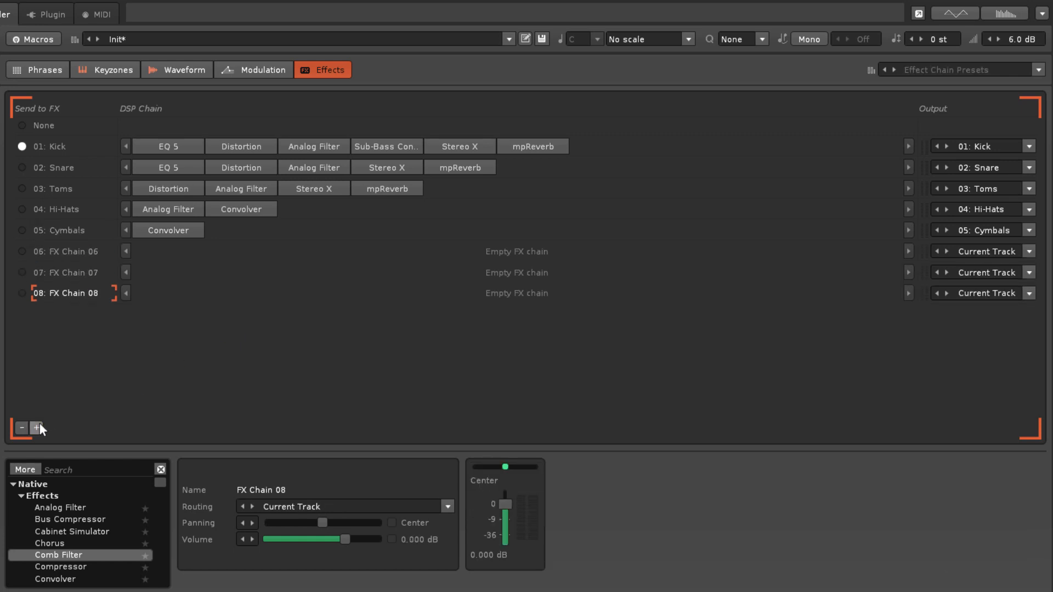
click(21, 427)
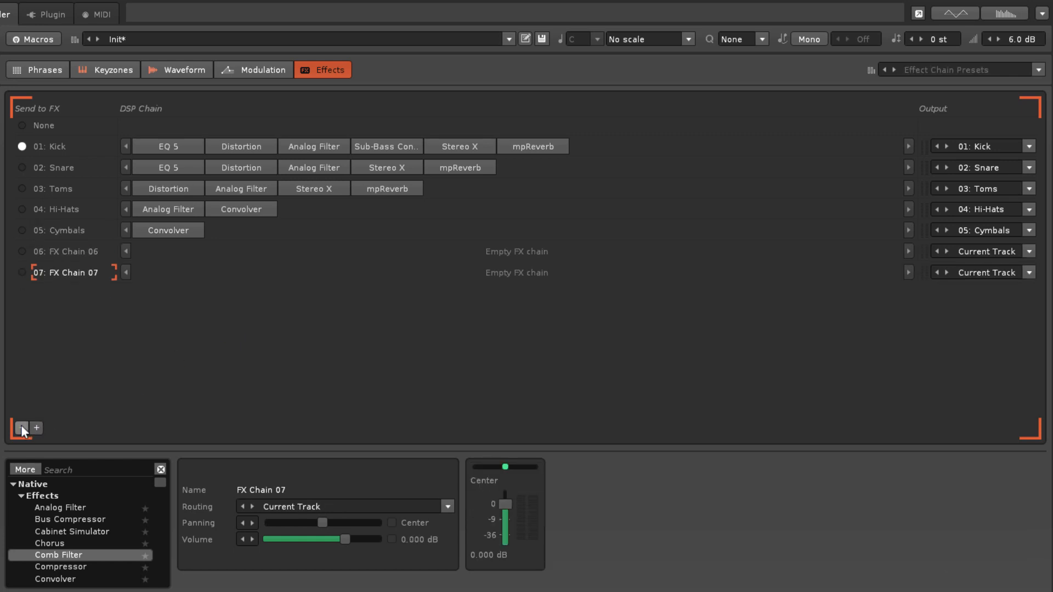
double_click(74, 557)
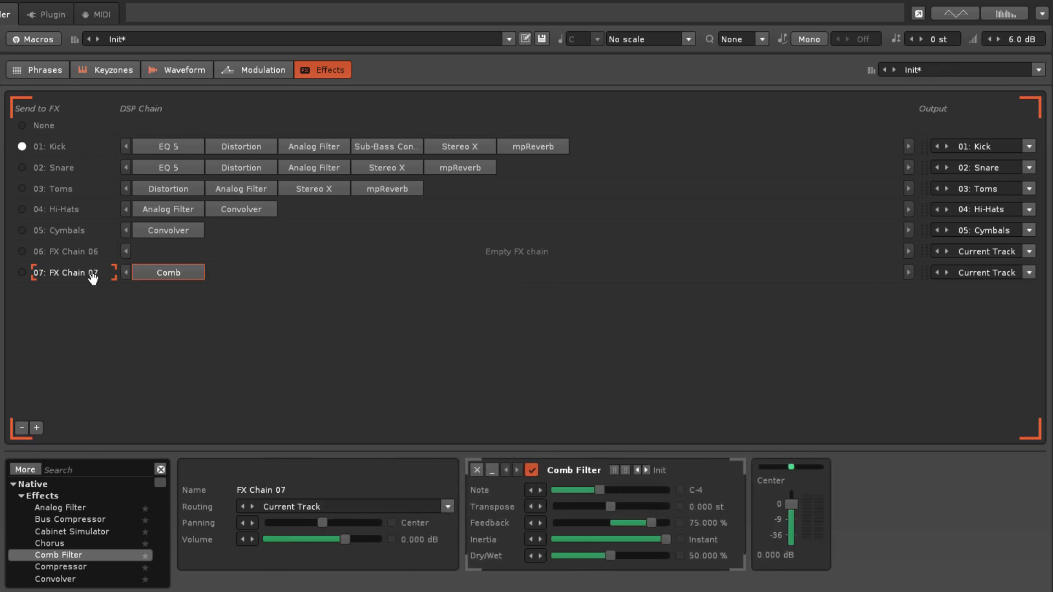
Give FX Chain 06 an Analog Filter and a Send device targeting FX Chain 07
click(83, 251)
double_click(60, 508)
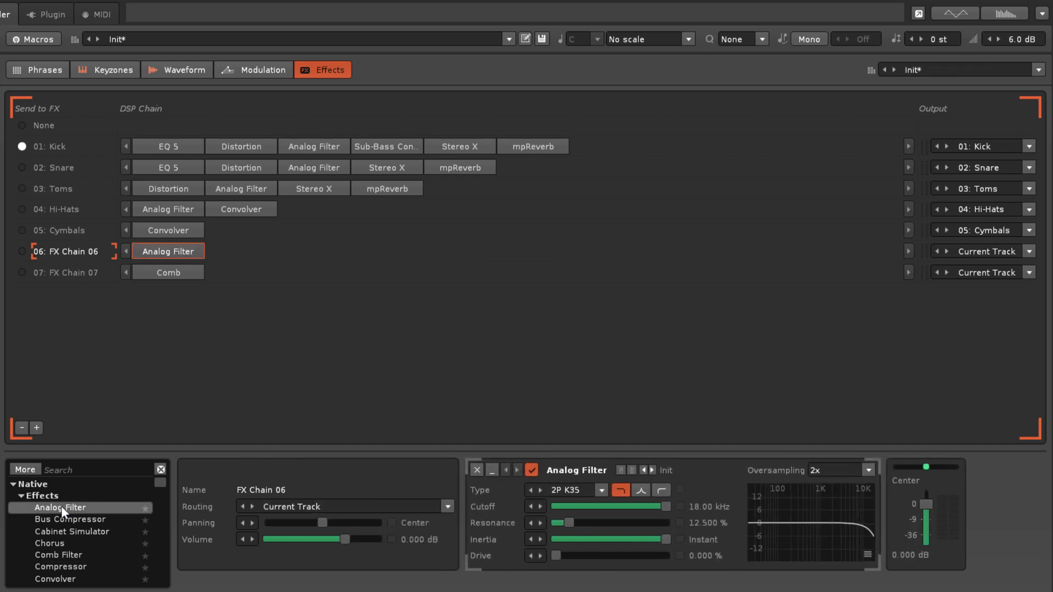
click(22, 496)
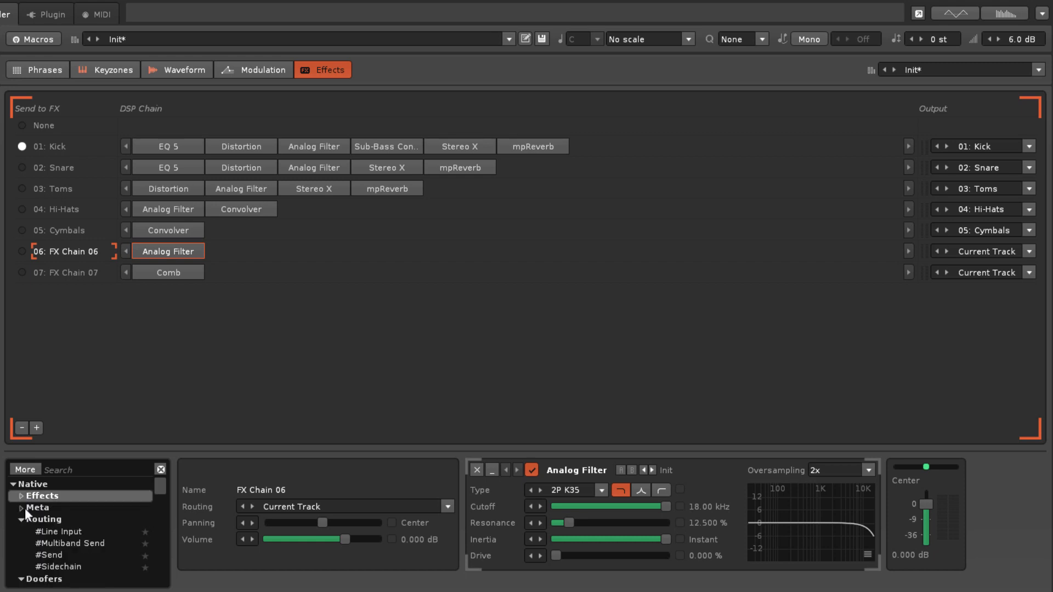
double_click(66, 557)
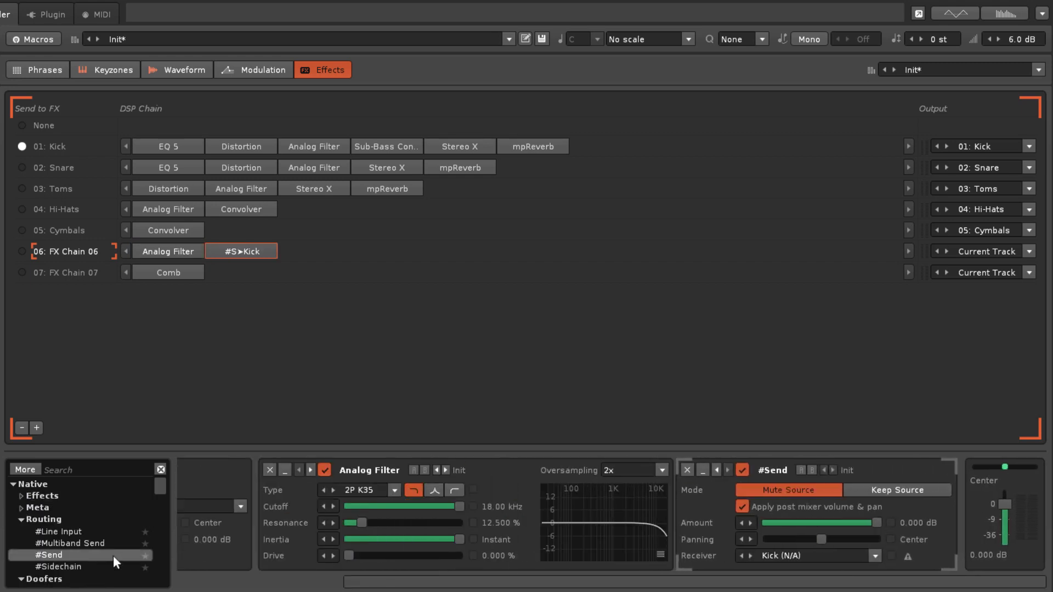
click(878, 557)
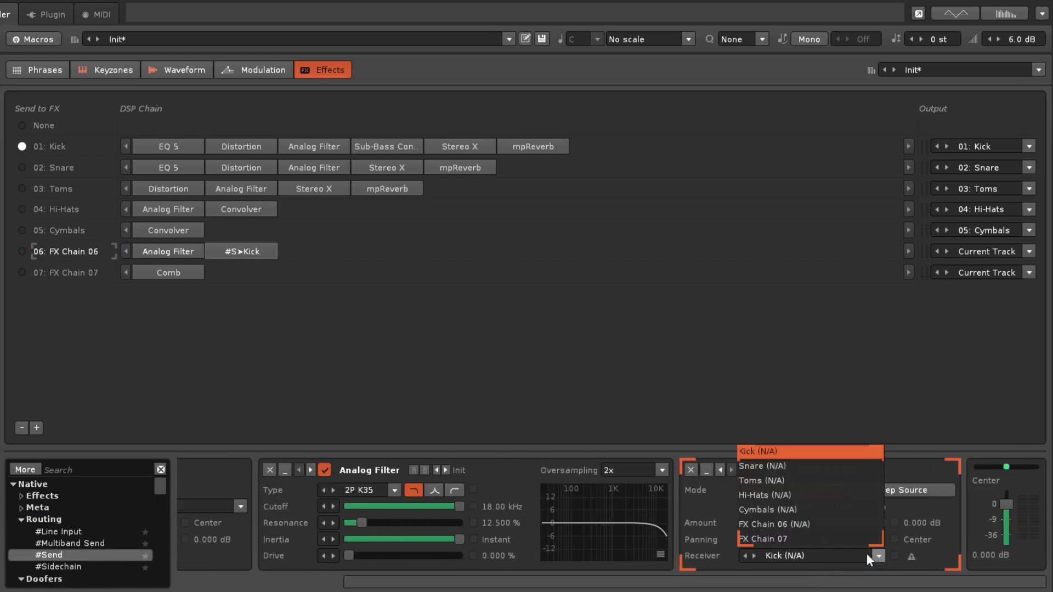
click(799, 539)
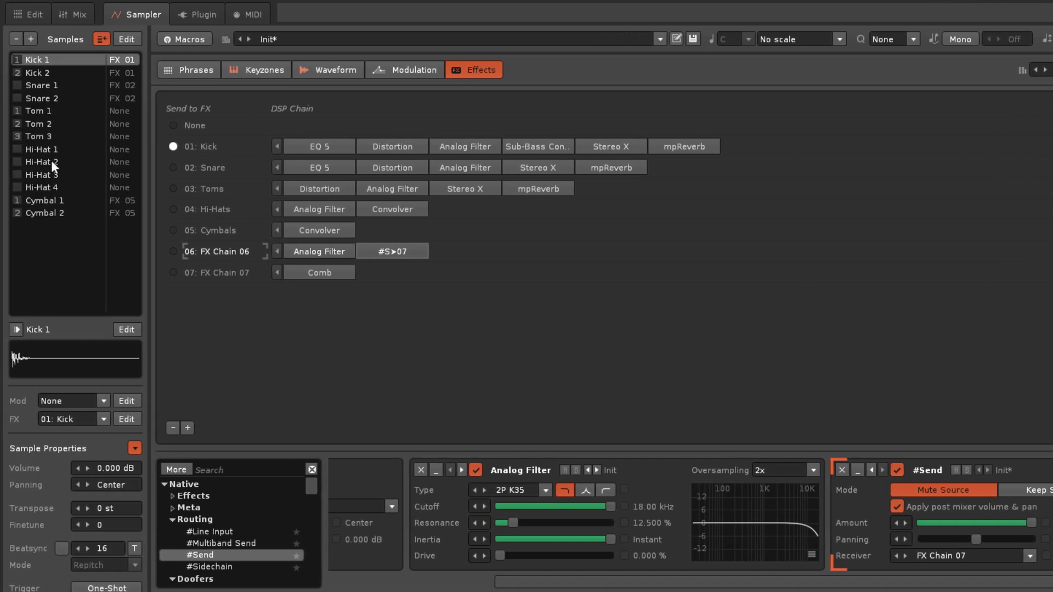
Assign samples Hi-Hat 1–4 to the 04: Hi-Hats FX chain
click(51, 161)
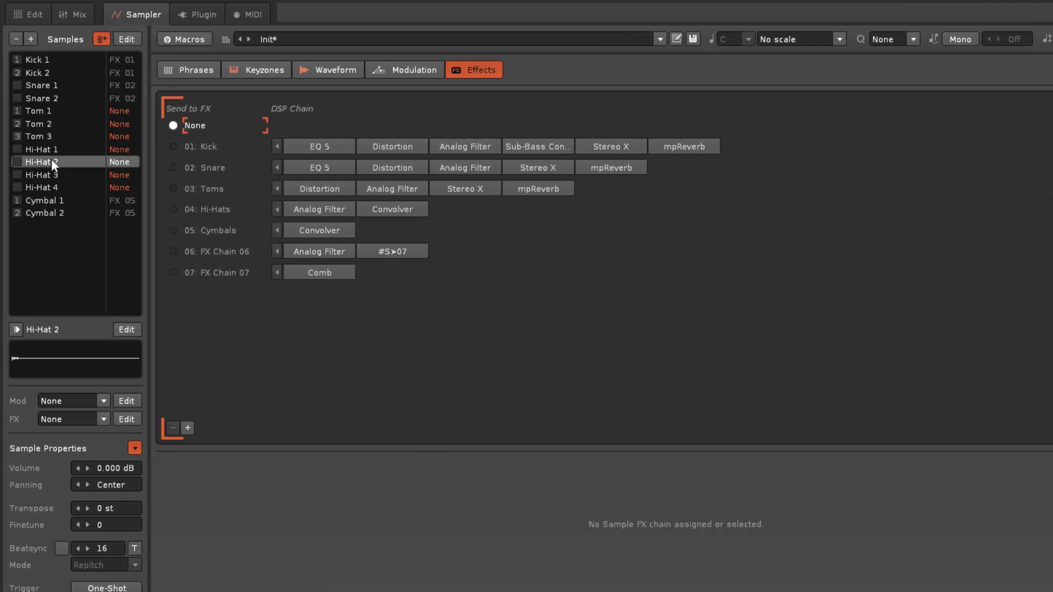
ctrl+click(52, 150)
ctrl+click(48, 177)
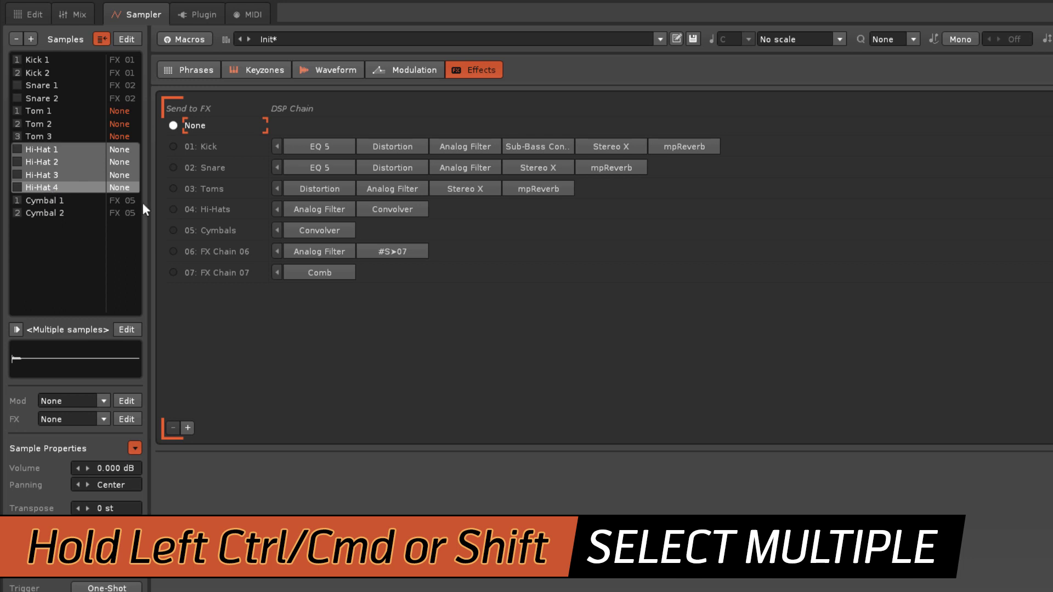
click(172, 209)
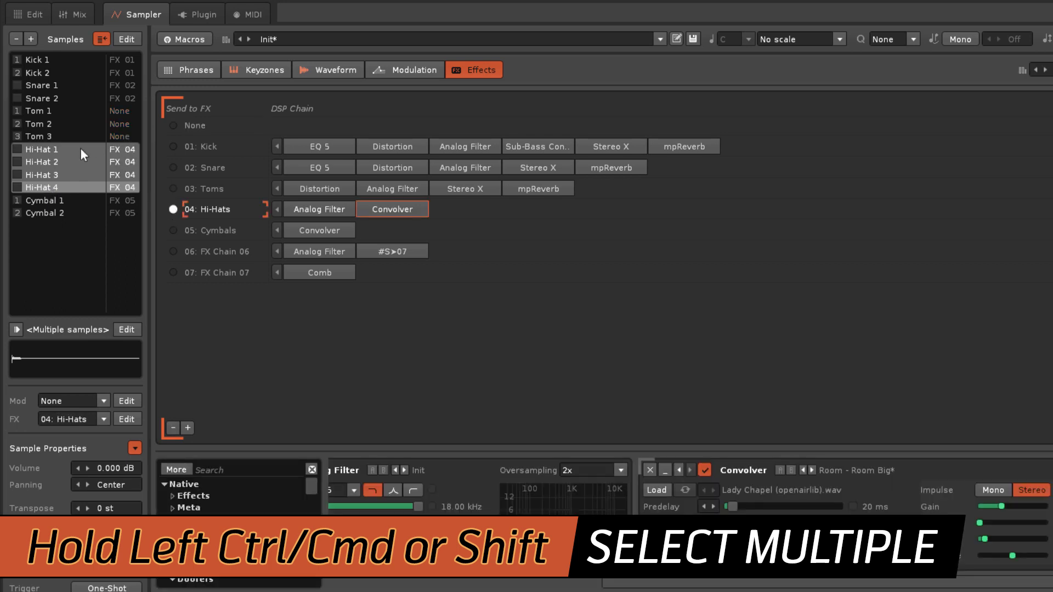
Assign samples Tom 1–3 to the 03: Toms FX chain
click(49, 112)
shift+click(46, 136)
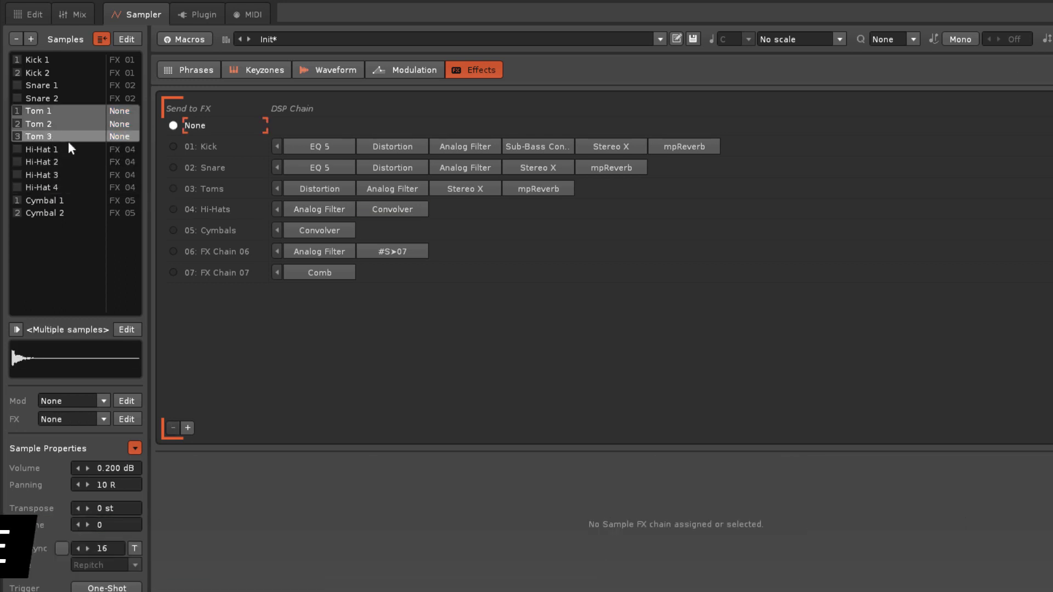
click(174, 190)
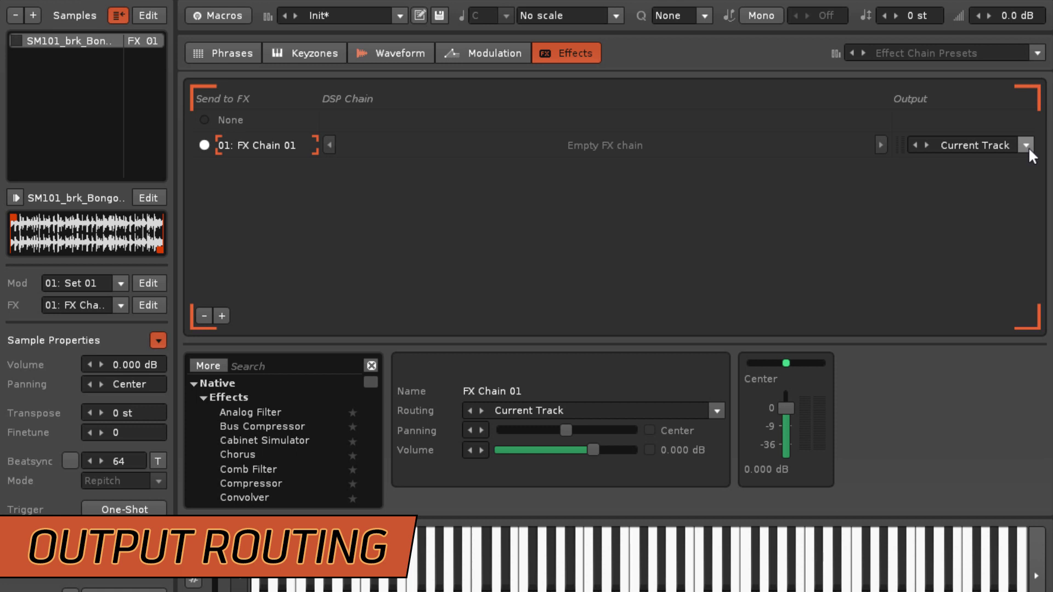
click(1026, 146)
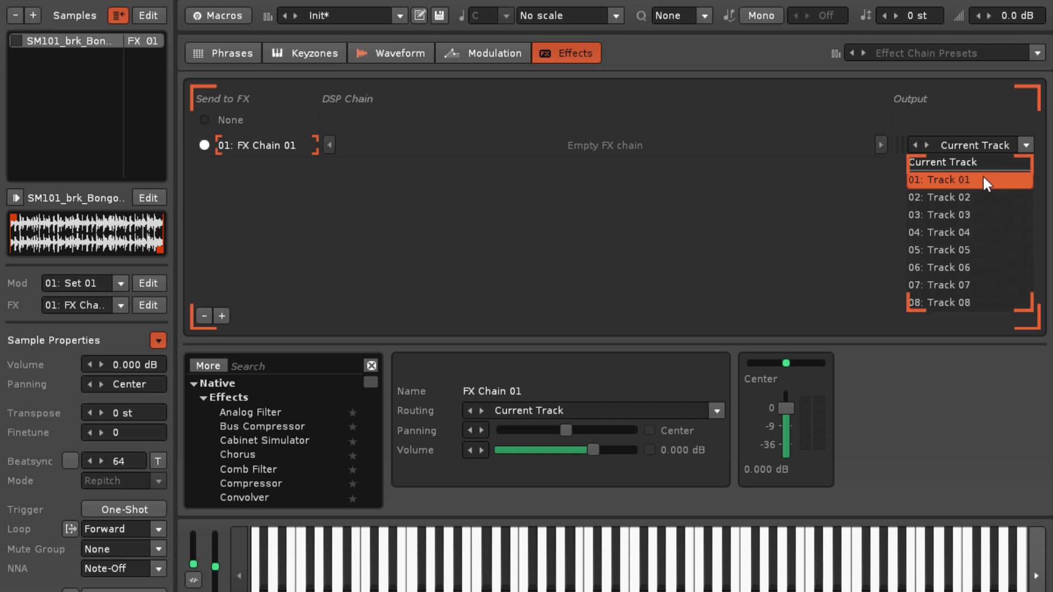
click(984, 165)
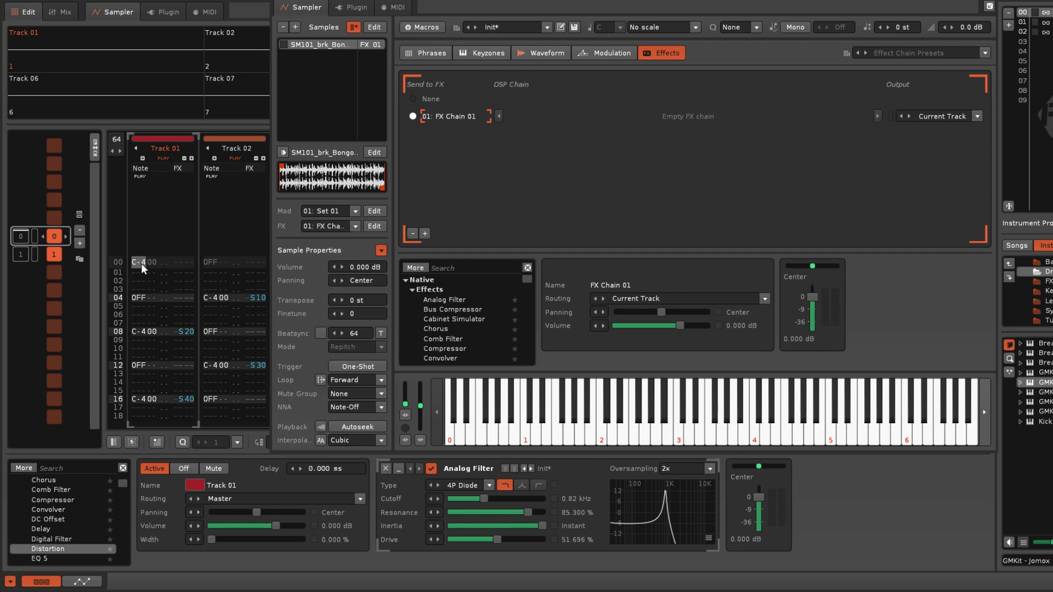
Move the pattern cursor from Track 01 to Track 02 and back, then start playback
click(141, 264)
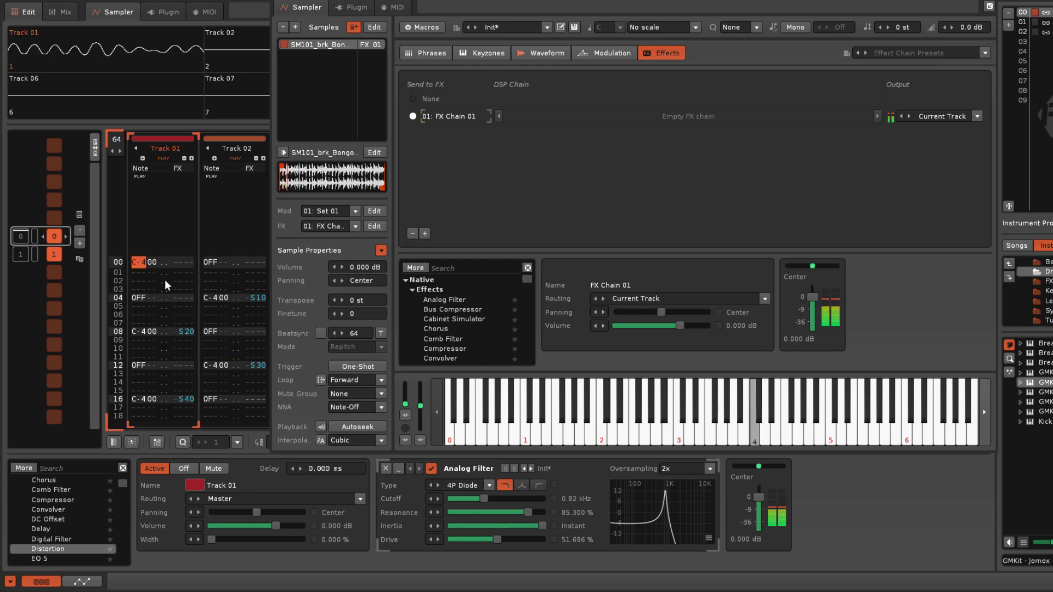
key(Tab)
key(shift+Tab)
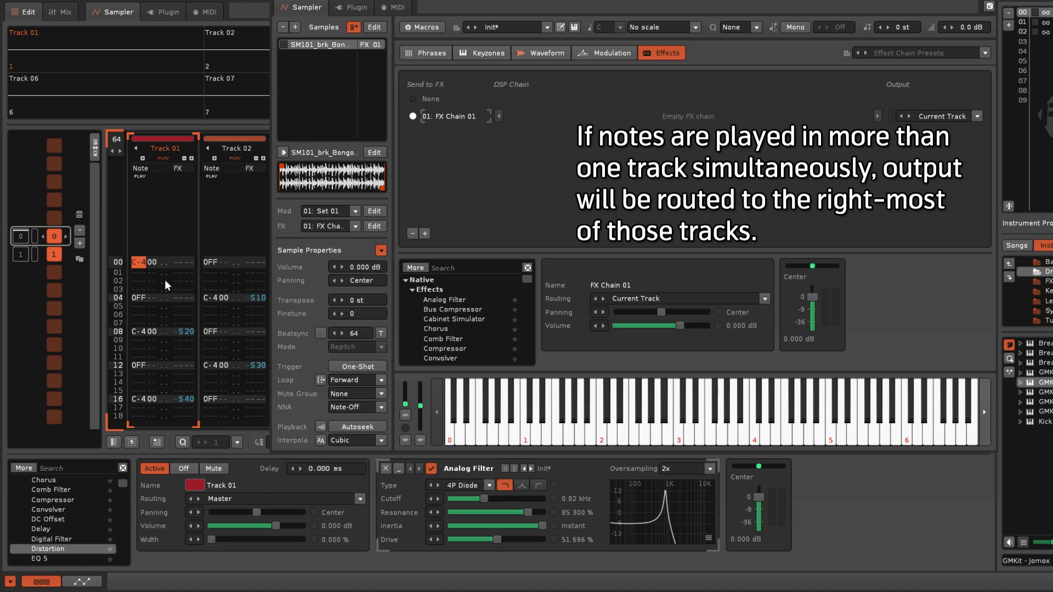
key(space)
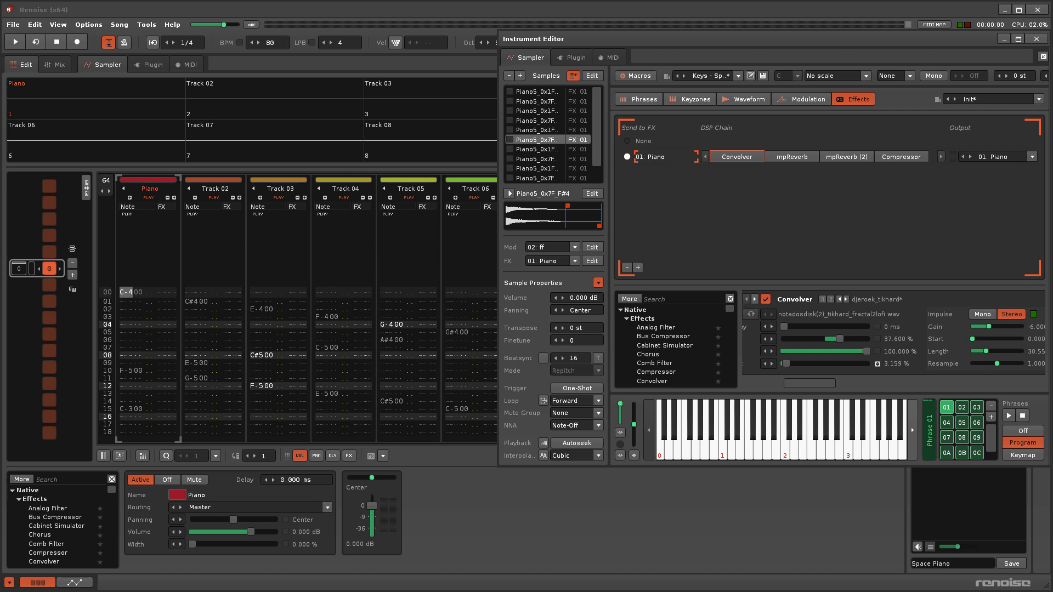
Play the current song, stop it, then start the GMKit drum song playing
key(space)
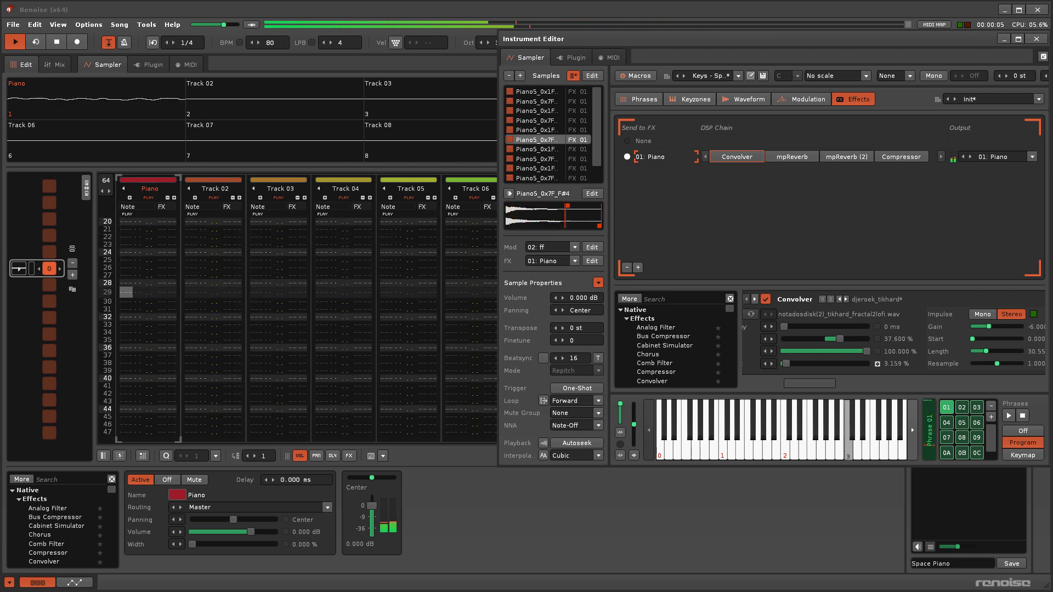
key(space)
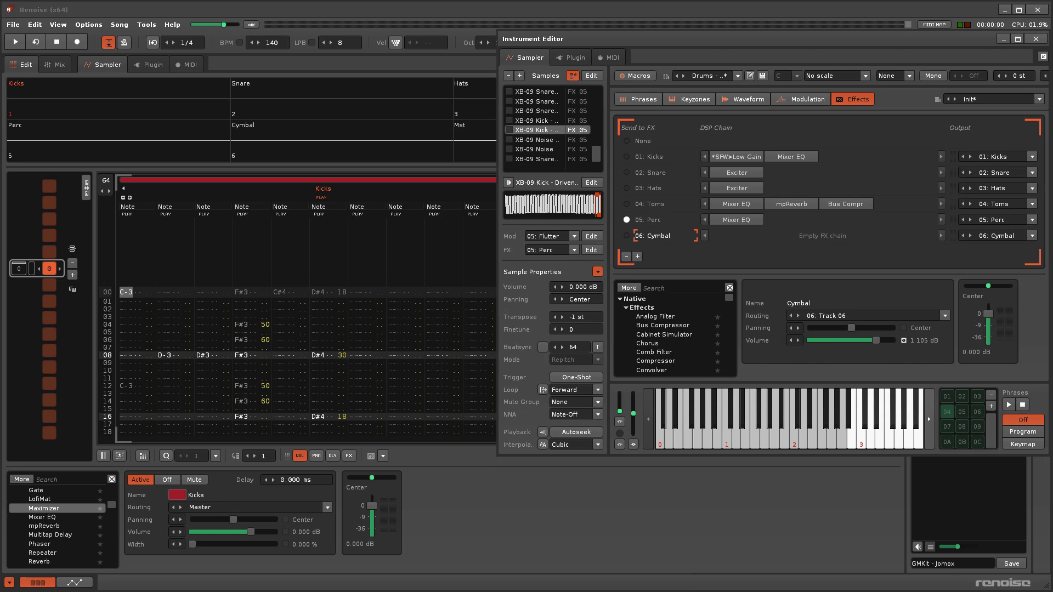
key(space)
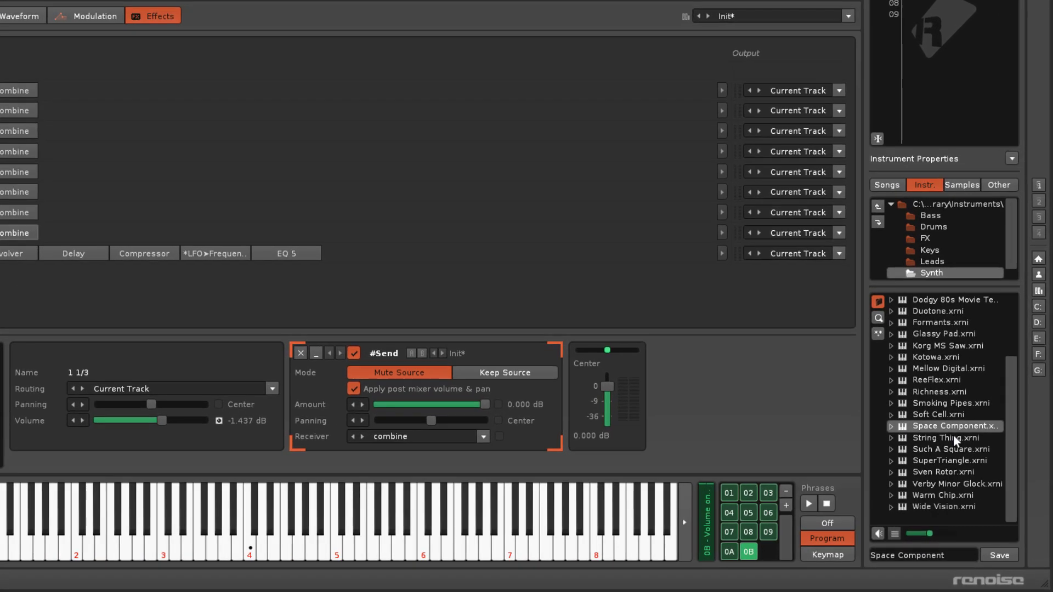
Load String Thing, Such A Square, SuperTriangle, Sven Rotor, Verby Minor Glock, Warm Chip, and Wide Vision
click(978, 473)
double_click(965, 450)
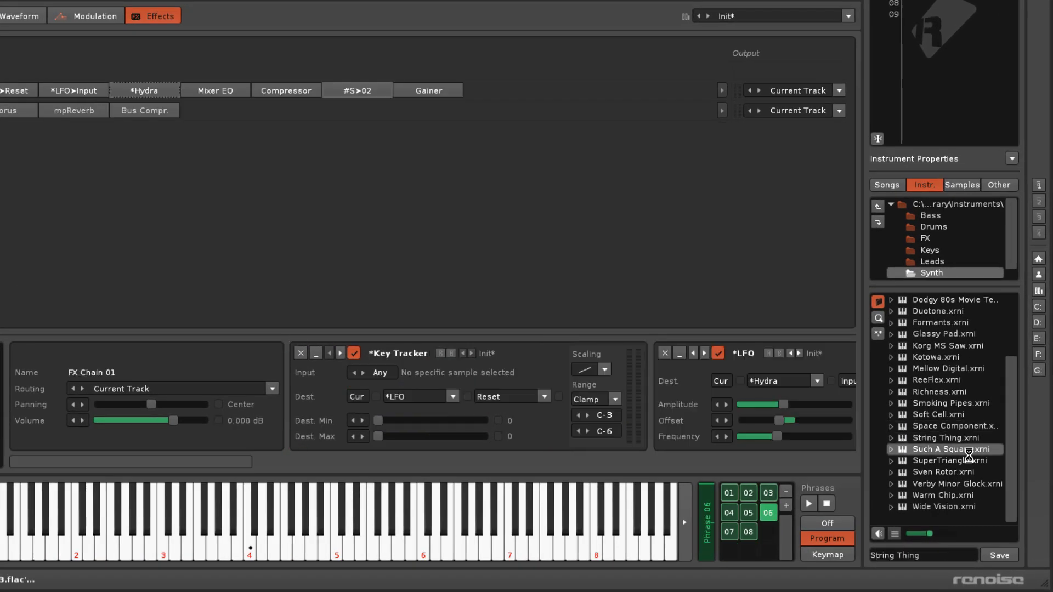
double_click(968, 465)
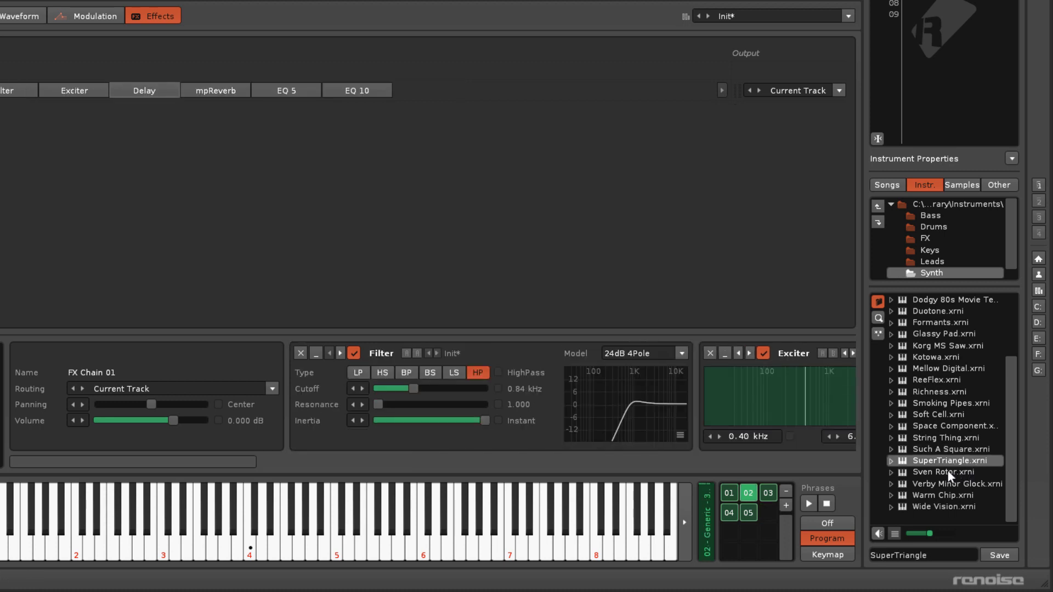
double_click(948, 472)
double_click(940, 483)
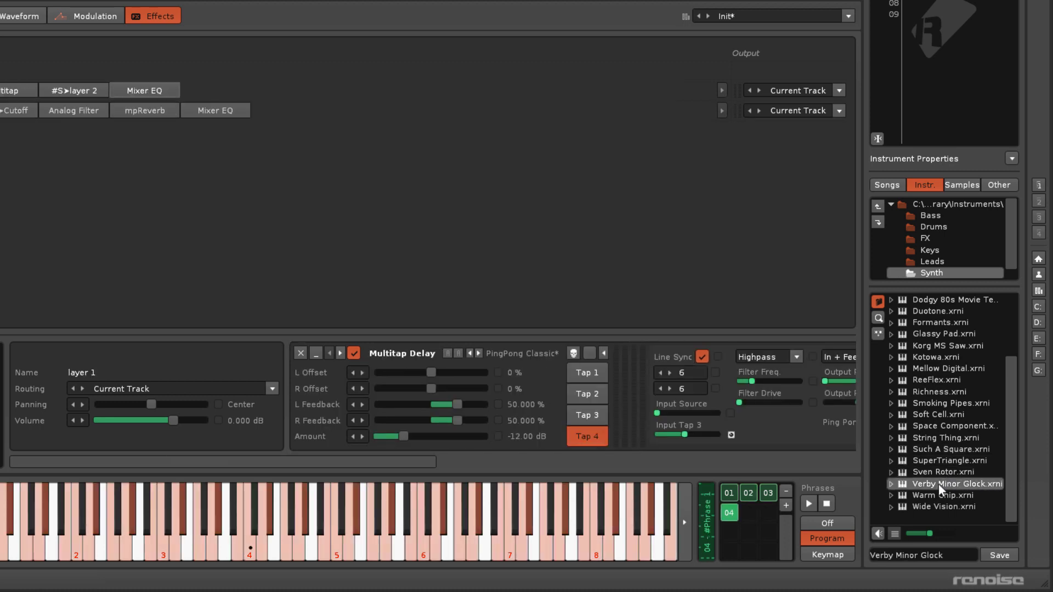
double_click(935, 496)
double_click(932, 506)
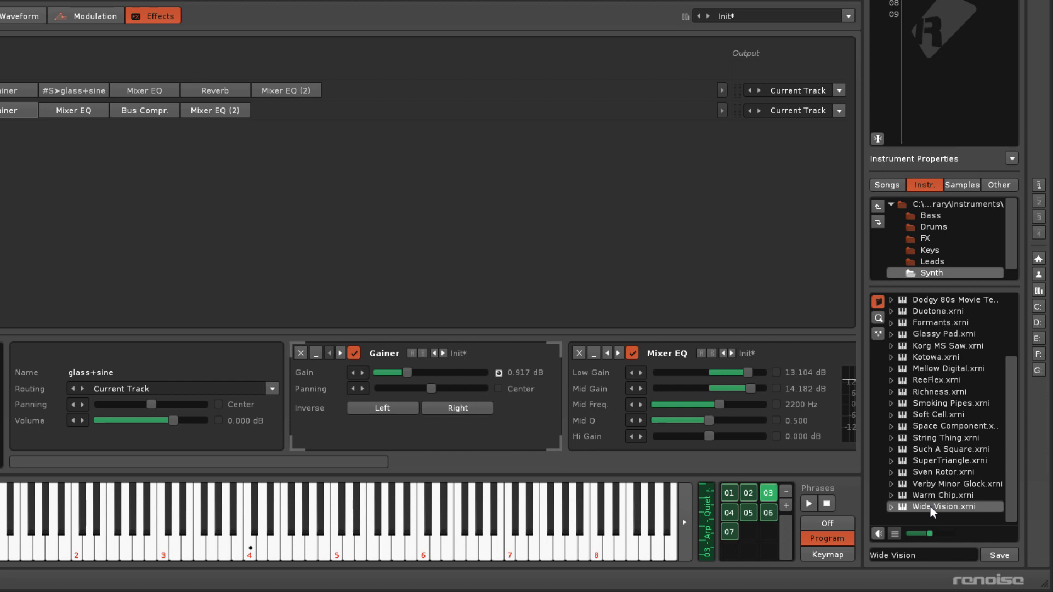
Load Space Component, routing chains one and two to FX 1&2 and chain three to FX Triple
click(1039, 187)
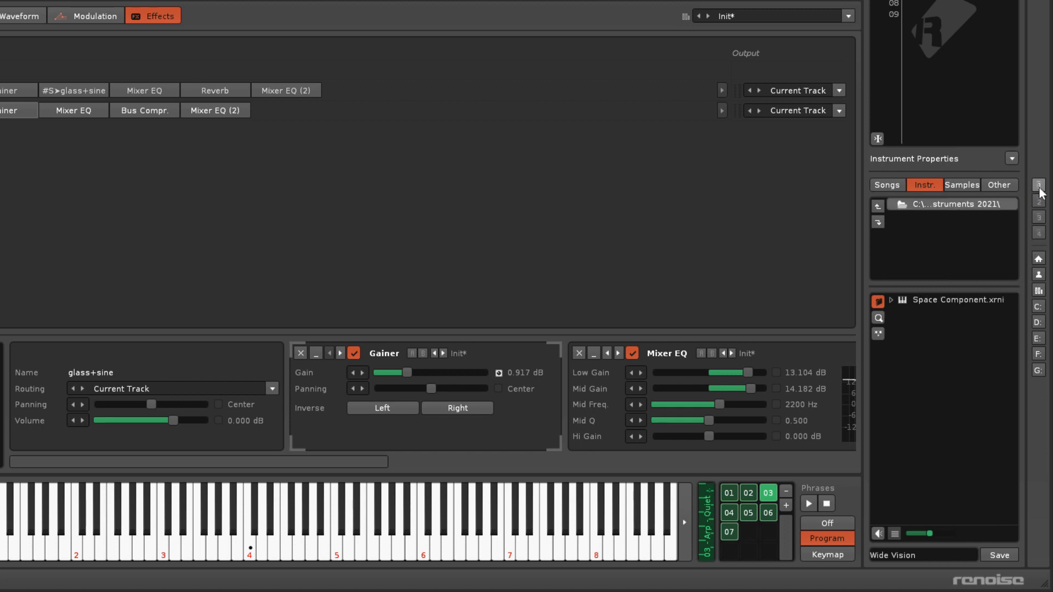
double_click(933, 300)
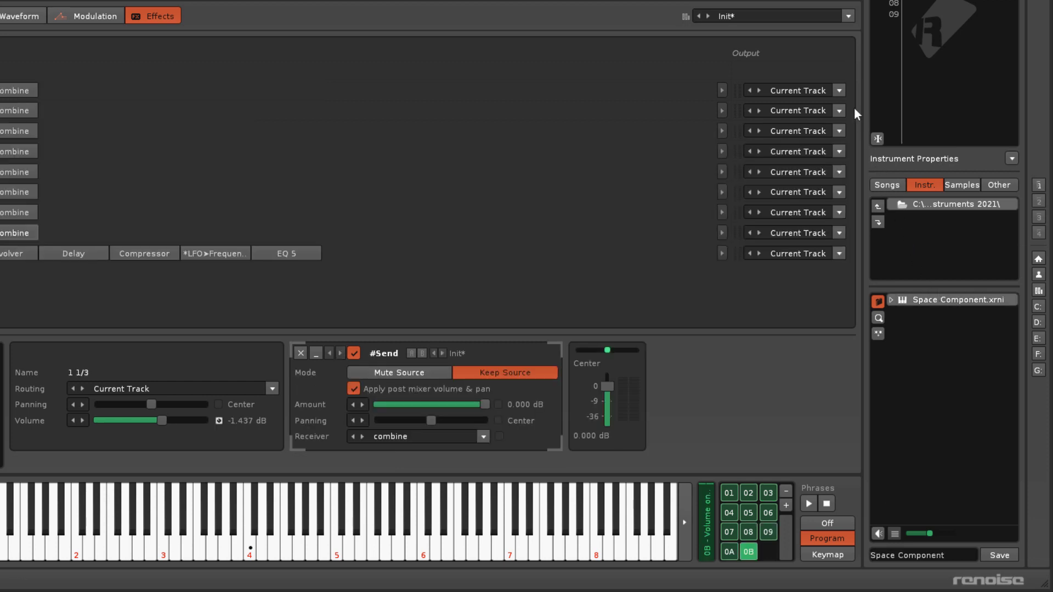
click(839, 91)
click(811, 117)
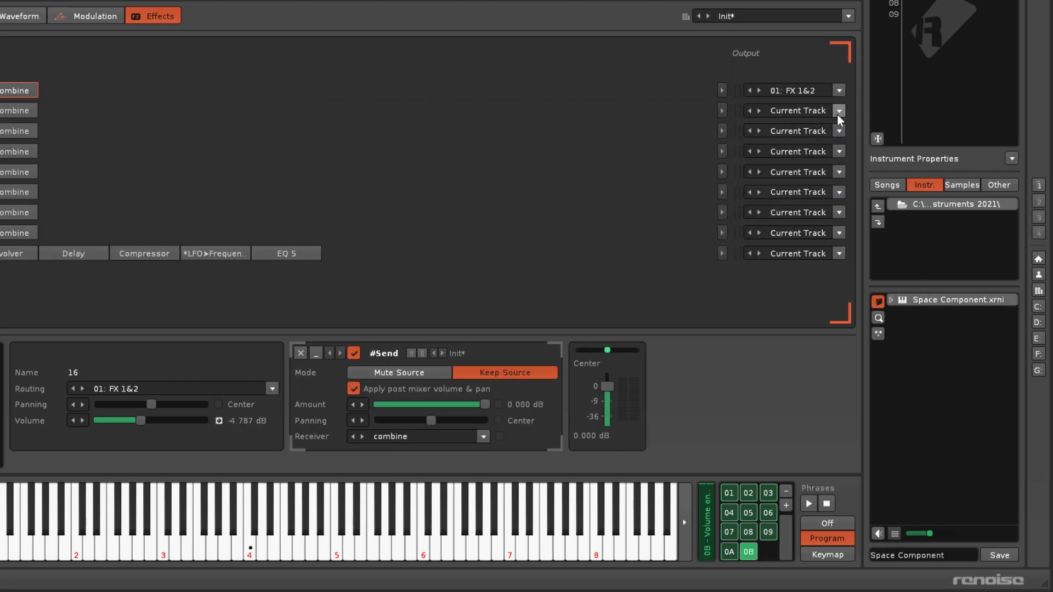
click(803, 138)
click(839, 131)
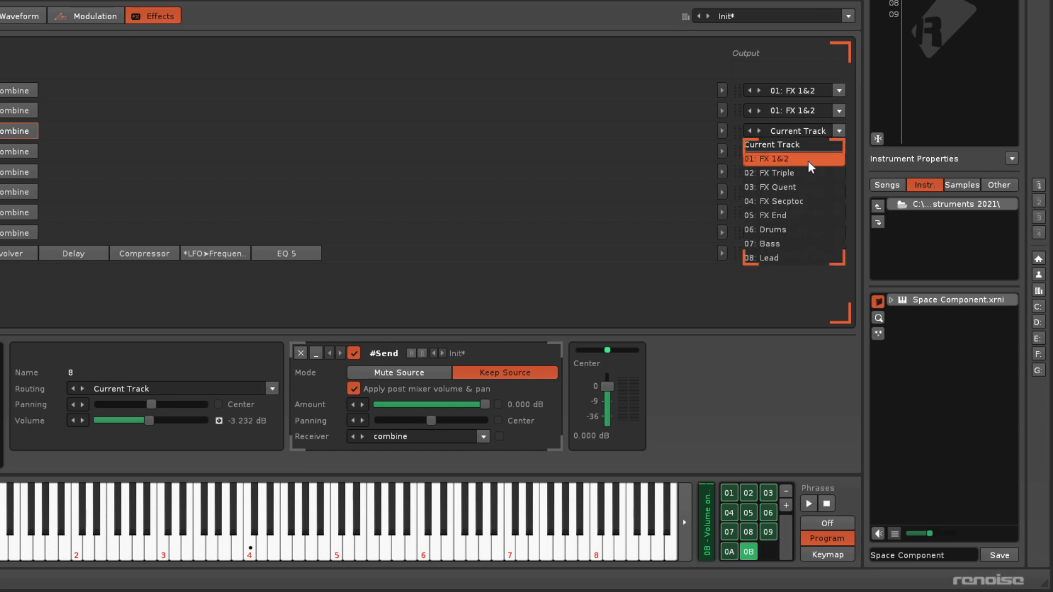
click(810, 170)
Route chains four, five and seven to FX Quent and chain six to FX Secptoc
click(839, 151)
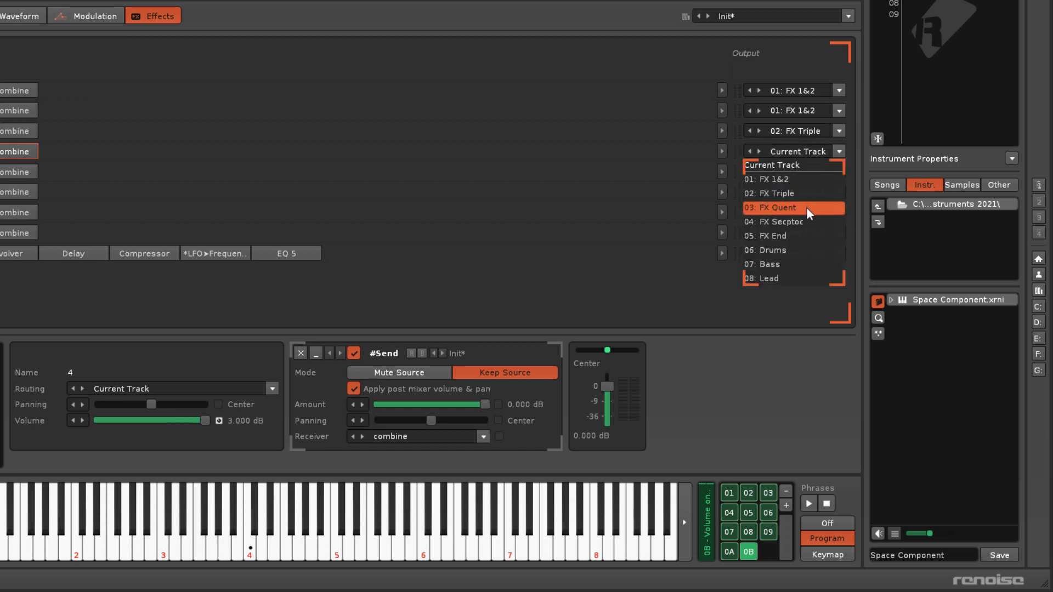
click(807, 209)
click(838, 171)
click(798, 228)
click(836, 192)
click(800, 261)
click(839, 212)
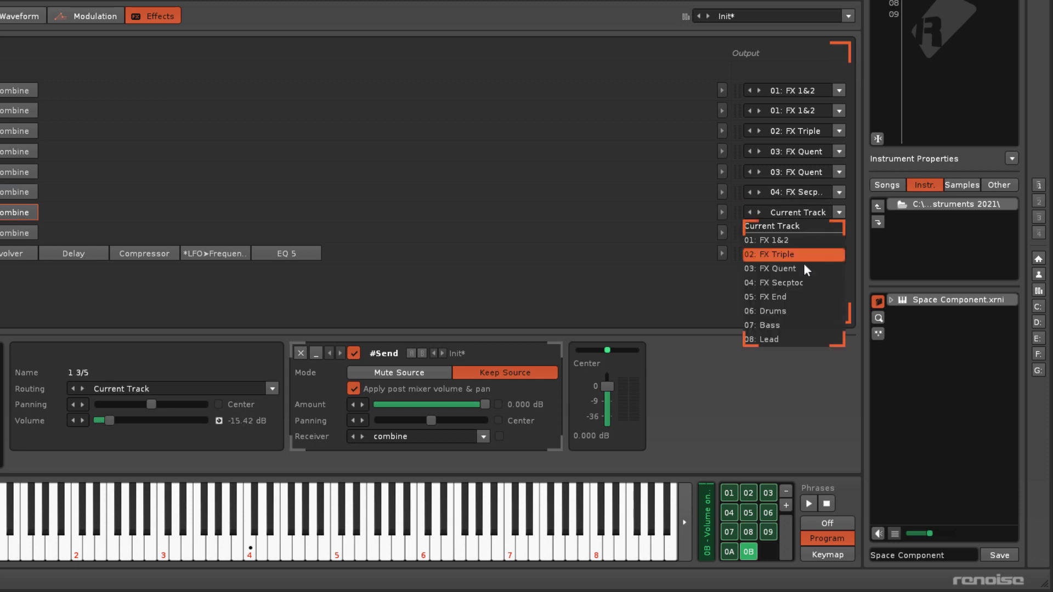
click(804, 266)
Route chain eight to FX Secptoc and the combine chain to FX End, then save, overwriting
click(839, 233)
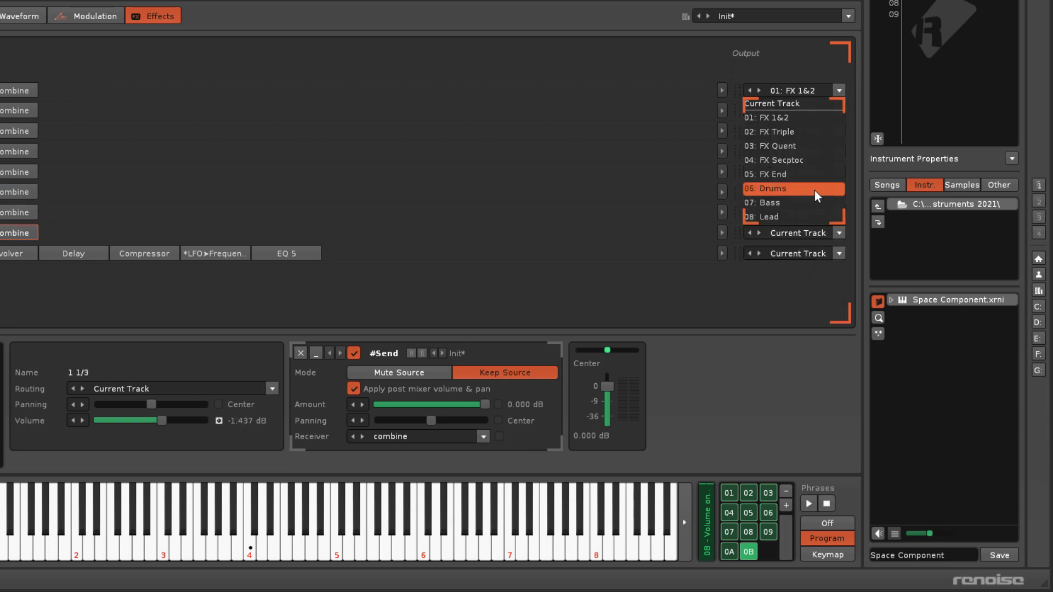
click(813, 161)
click(838, 254)
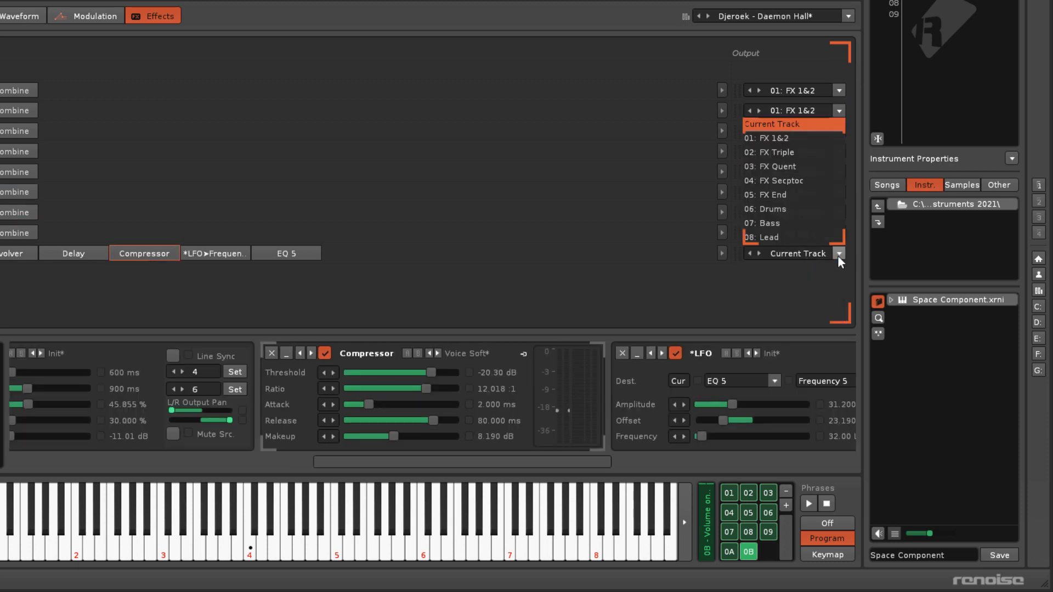
click(807, 192)
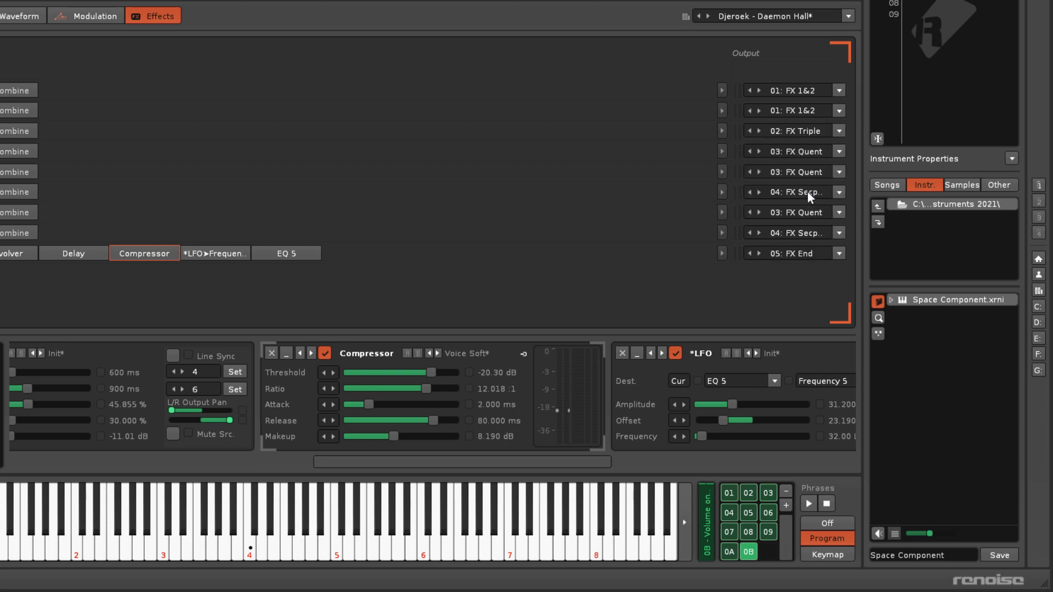
click(999, 552)
click(326, 252)
Open the Track 4.xrns song, saving the current song first
click(887, 188)
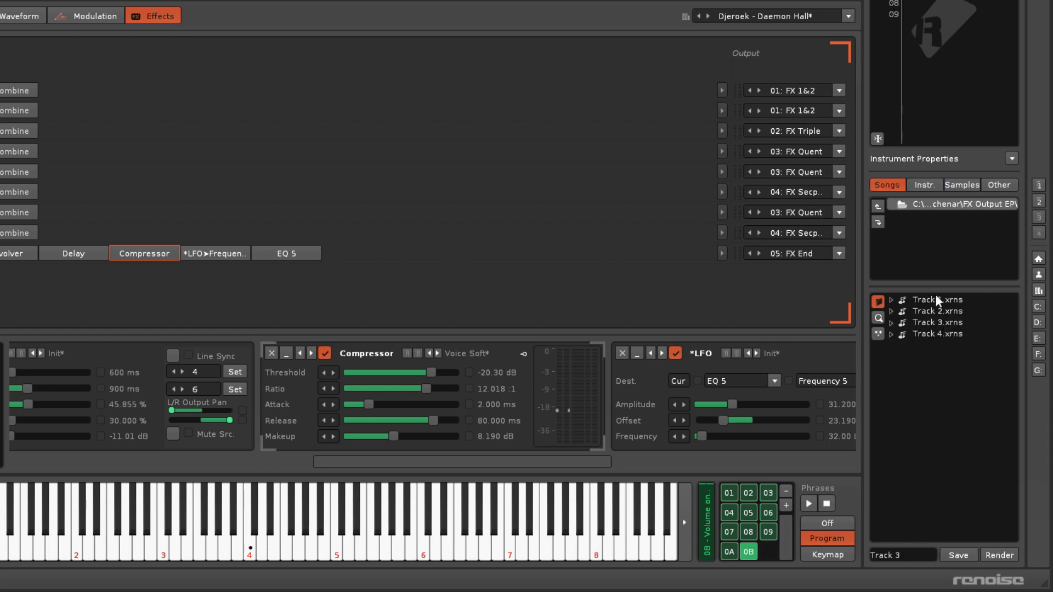
double_click(945, 333)
click(258, 247)
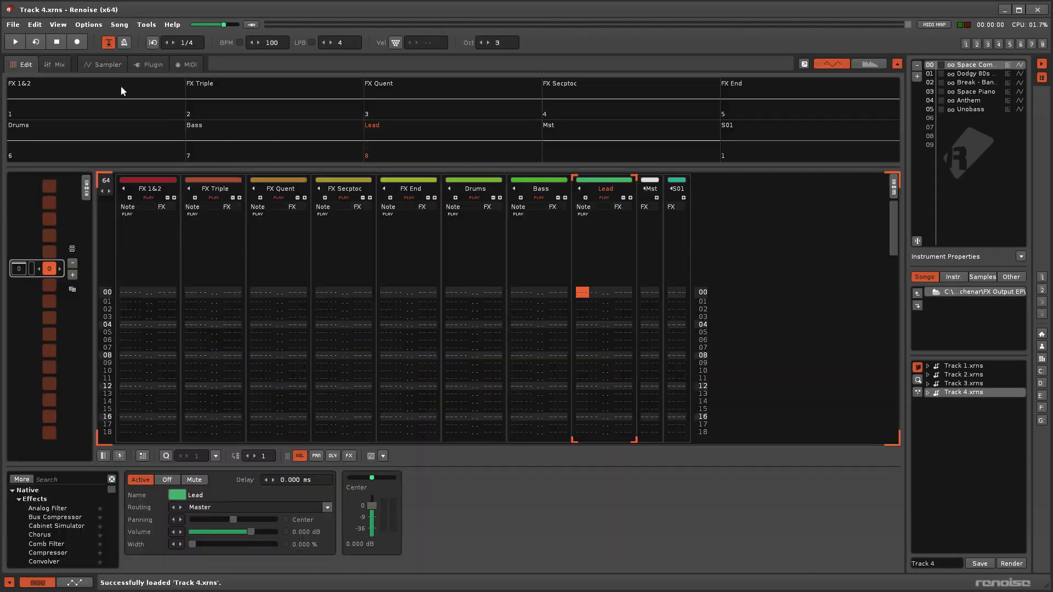
Show the Sampler effect chains and load the saved Space Component.xrni instrument
click(98, 67)
click(362, 147)
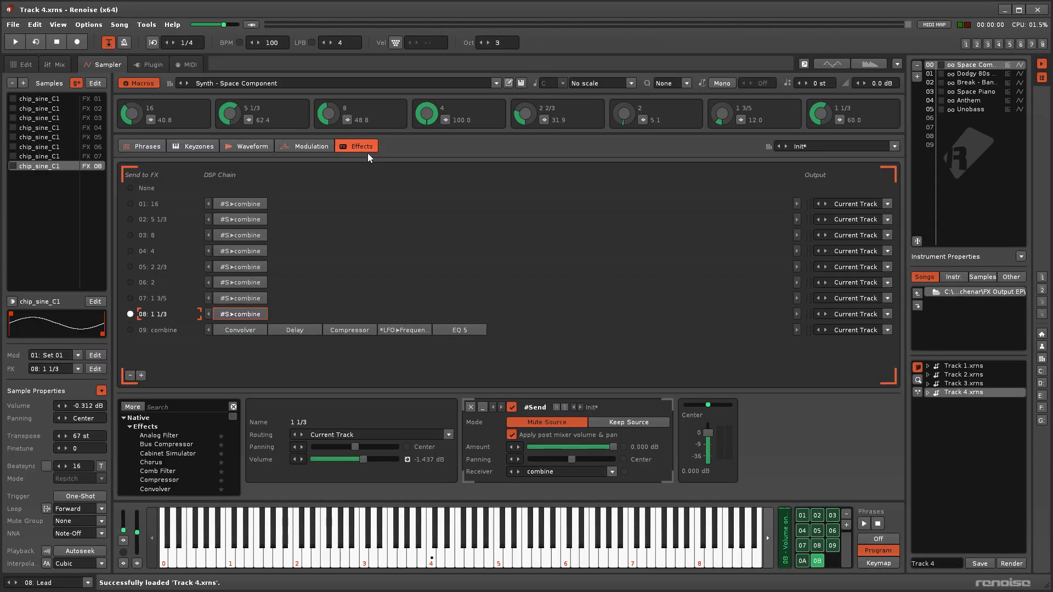
click(954, 278)
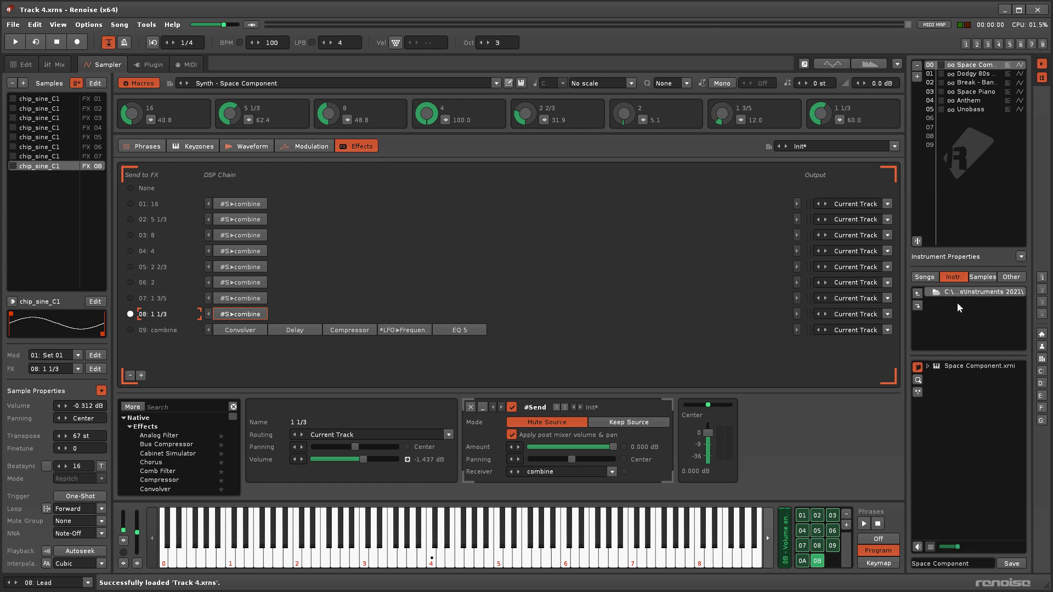
double_click(971, 366)
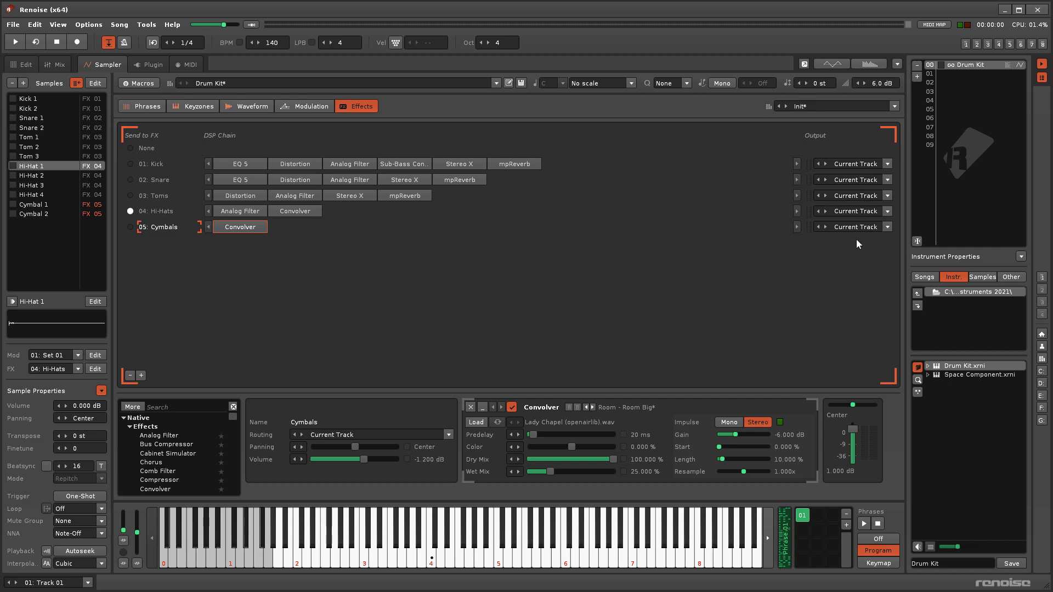
Play the drum song, watch the pattern, then inspect the 01. Kick chain's devices
key(space)
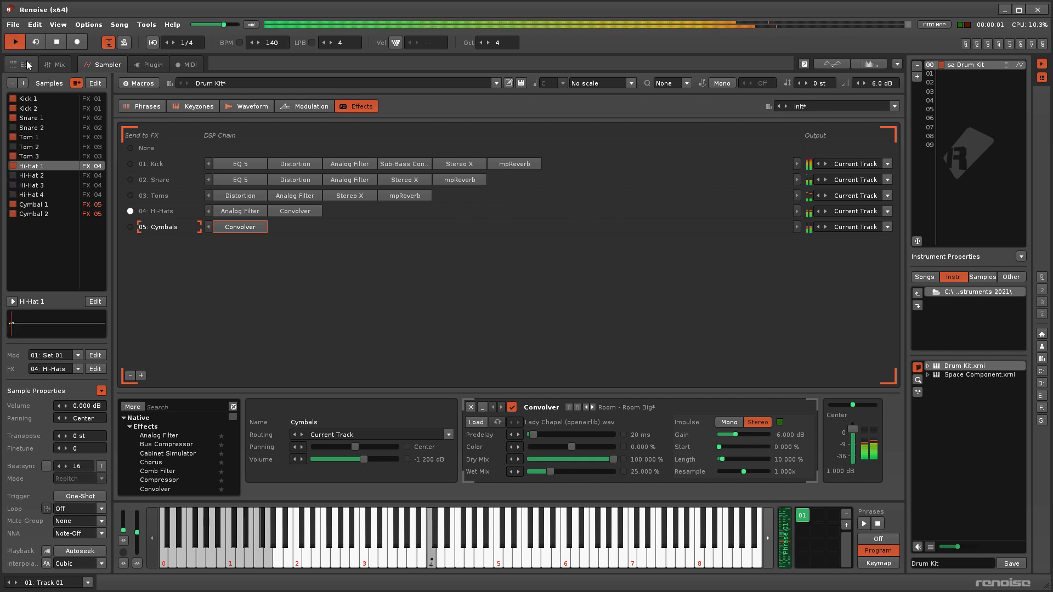
click(27, 65)
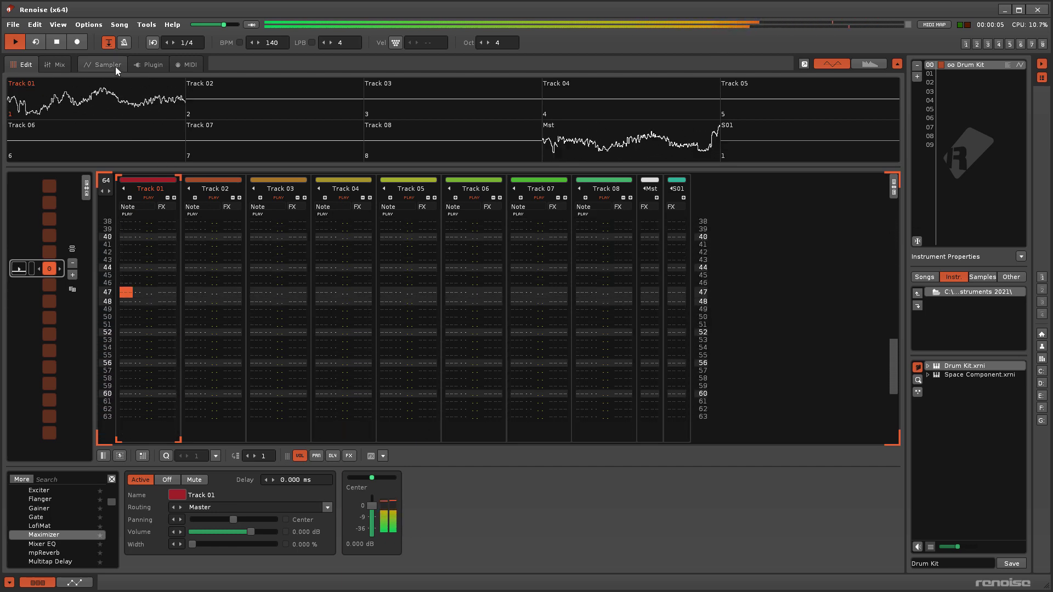
click(115, 67)
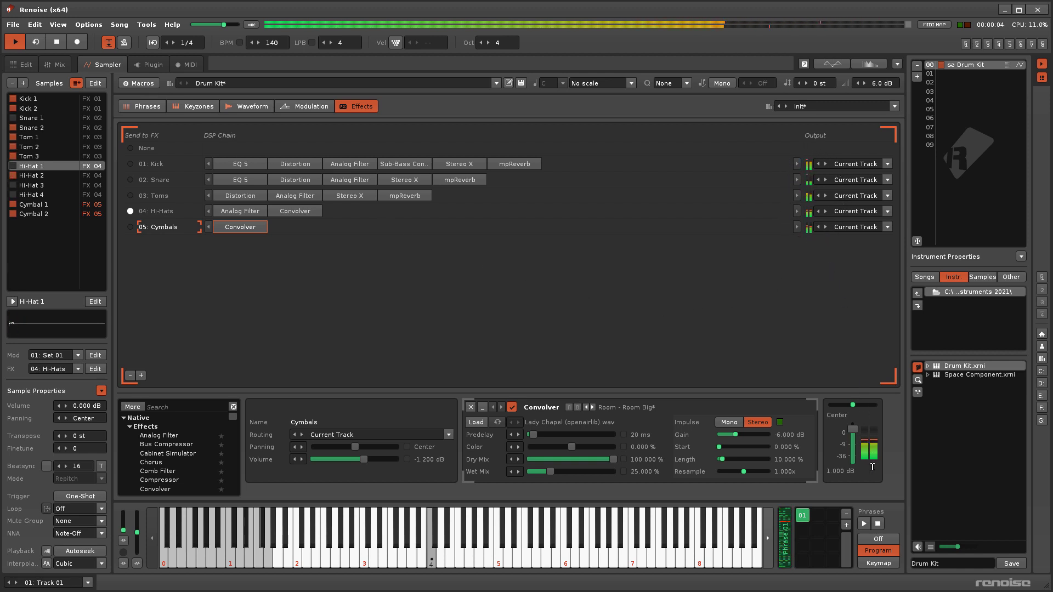
click(157, 166)
drag(663, 492, 916, 499)
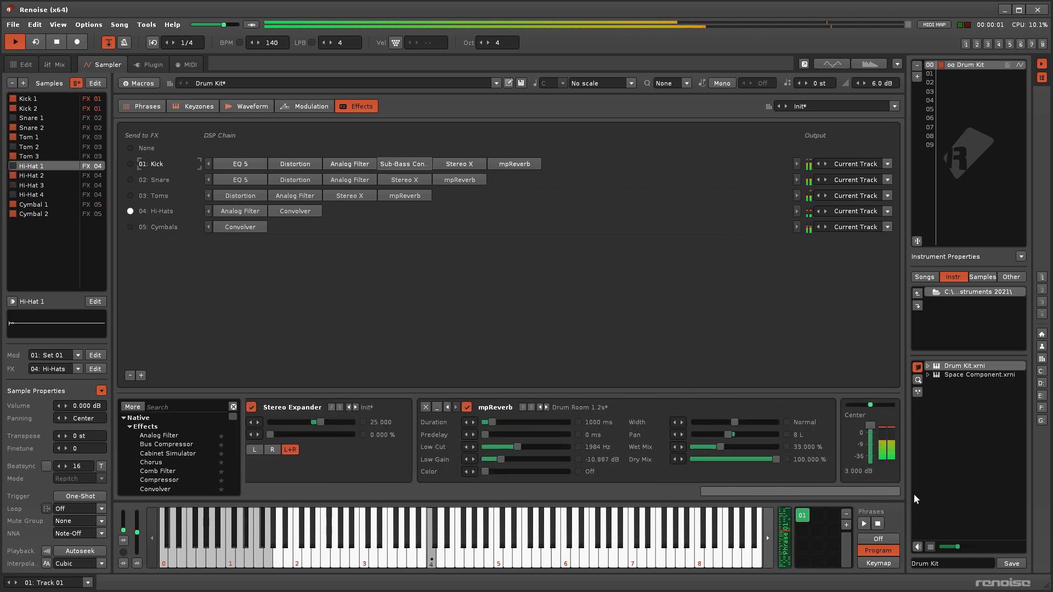